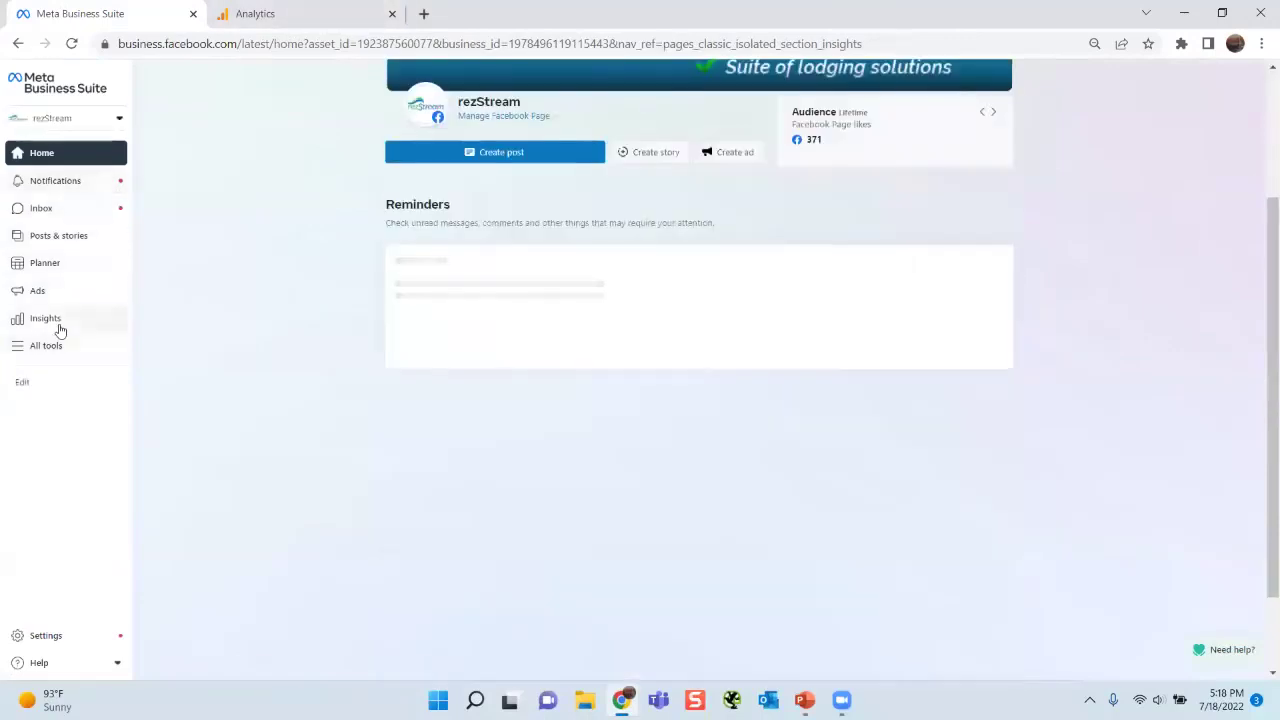
Step: Open the page's Insights overview and go on to the Ads summary
{"action": "left_click", "coordinate": [57, 320]}
{"action": "mouse_move", "coordinate": [10, 292]}
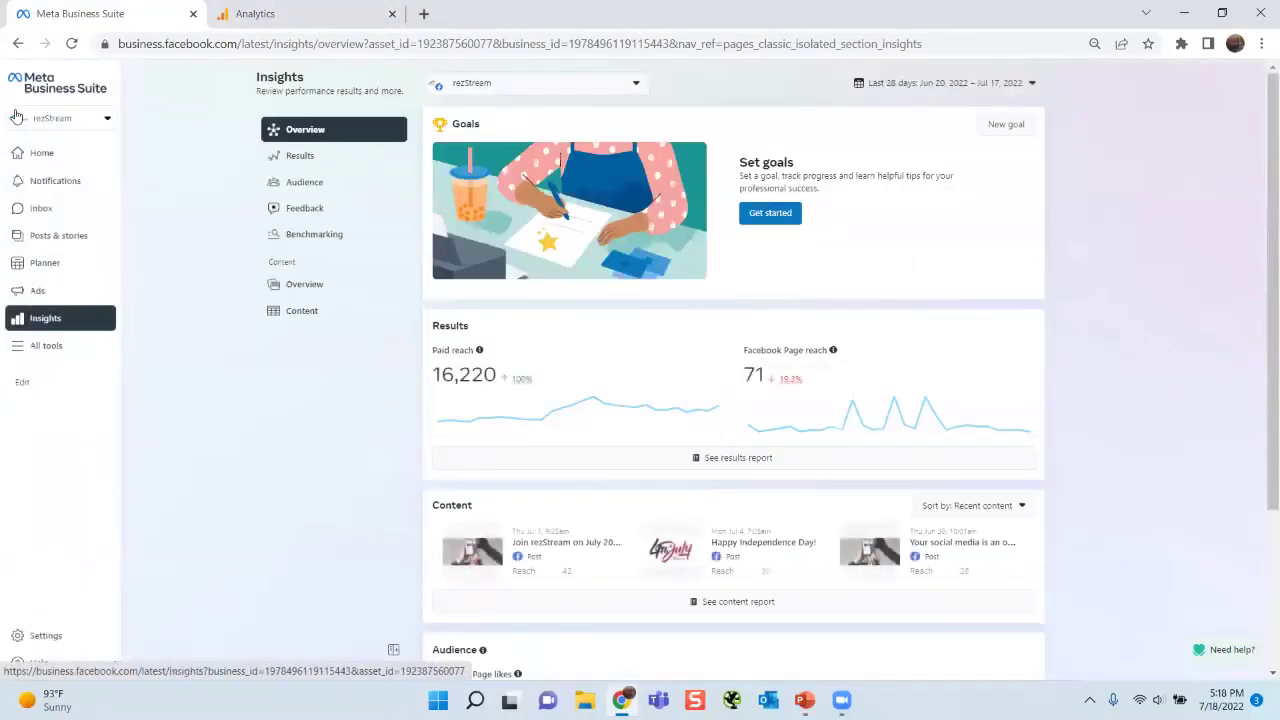
{"action": "left_click", "coordinate": [52, 294]}
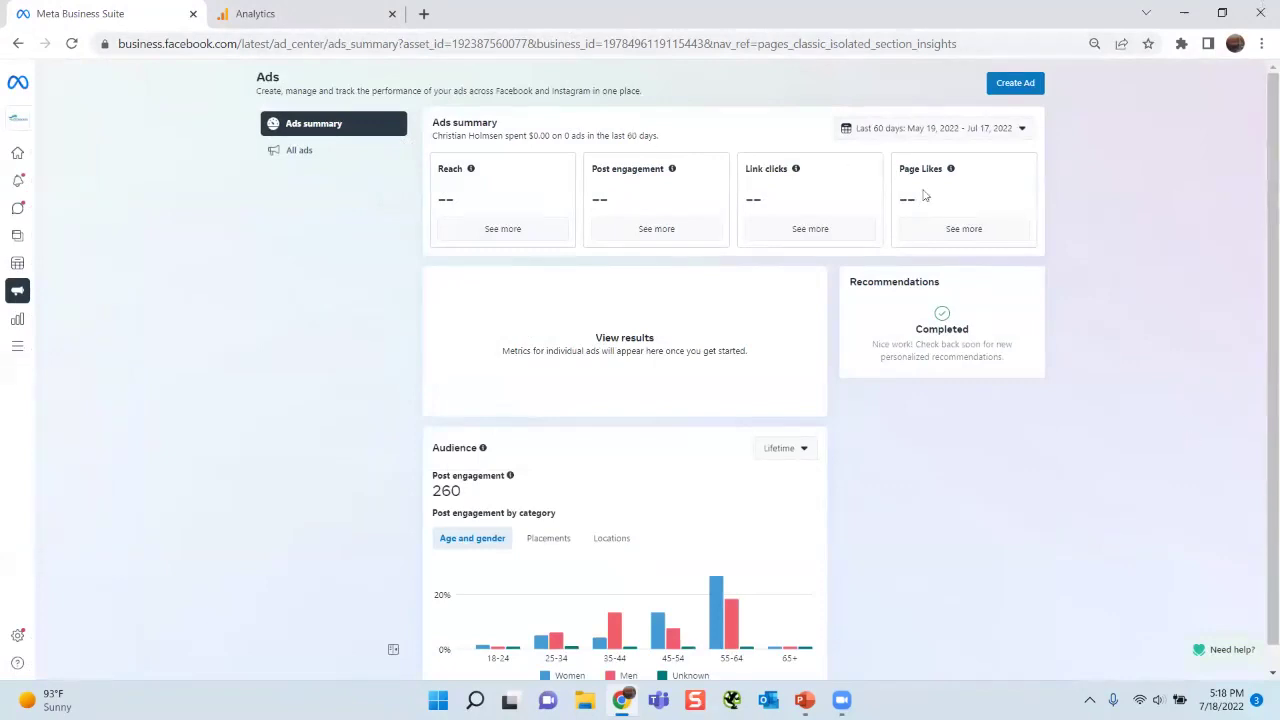
Step: Examine the ads' audience post engagement, including the breakdowns by placements and by locations
{"action": "scroll", "coordinate": [700, 500], "scroll_direction": "down", "scroll_amount": 1}
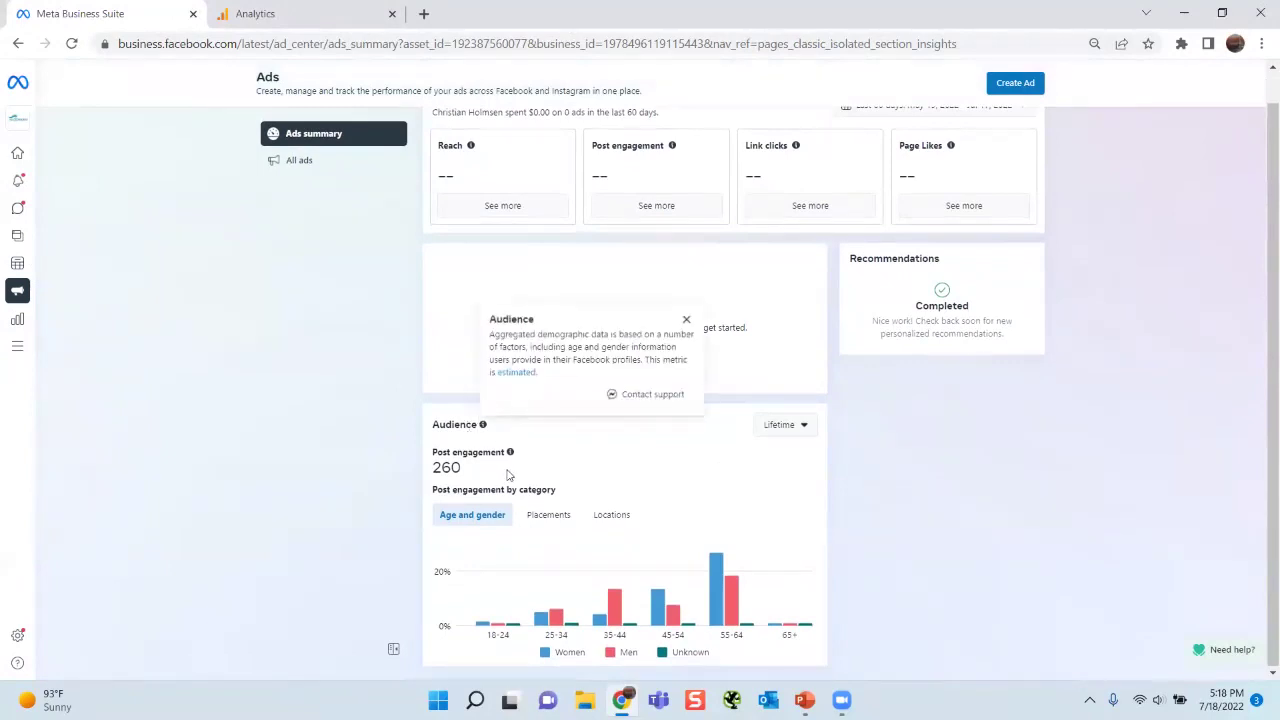
{"action": "mouse_move", "coordinate": [510, 452]}
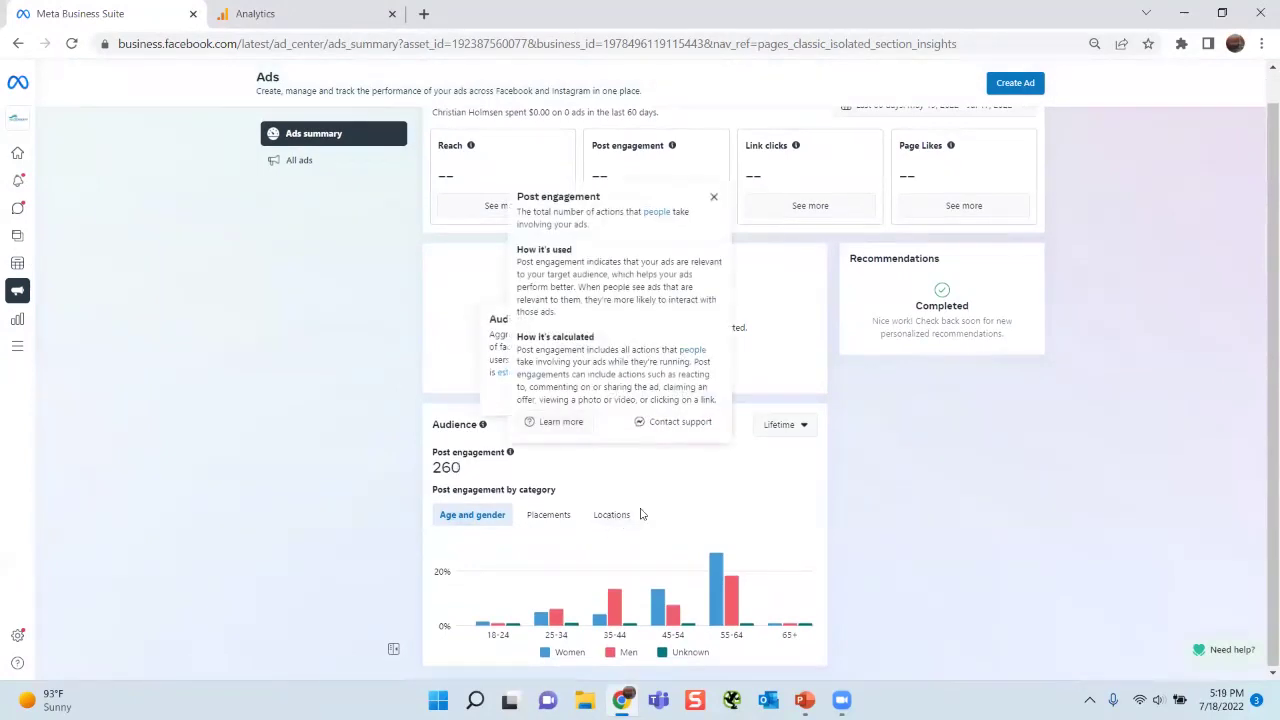
{"action": "left_click", "coordinate": [714, 199]}
{"action": "left_click", "coordinate": [556, 514]}
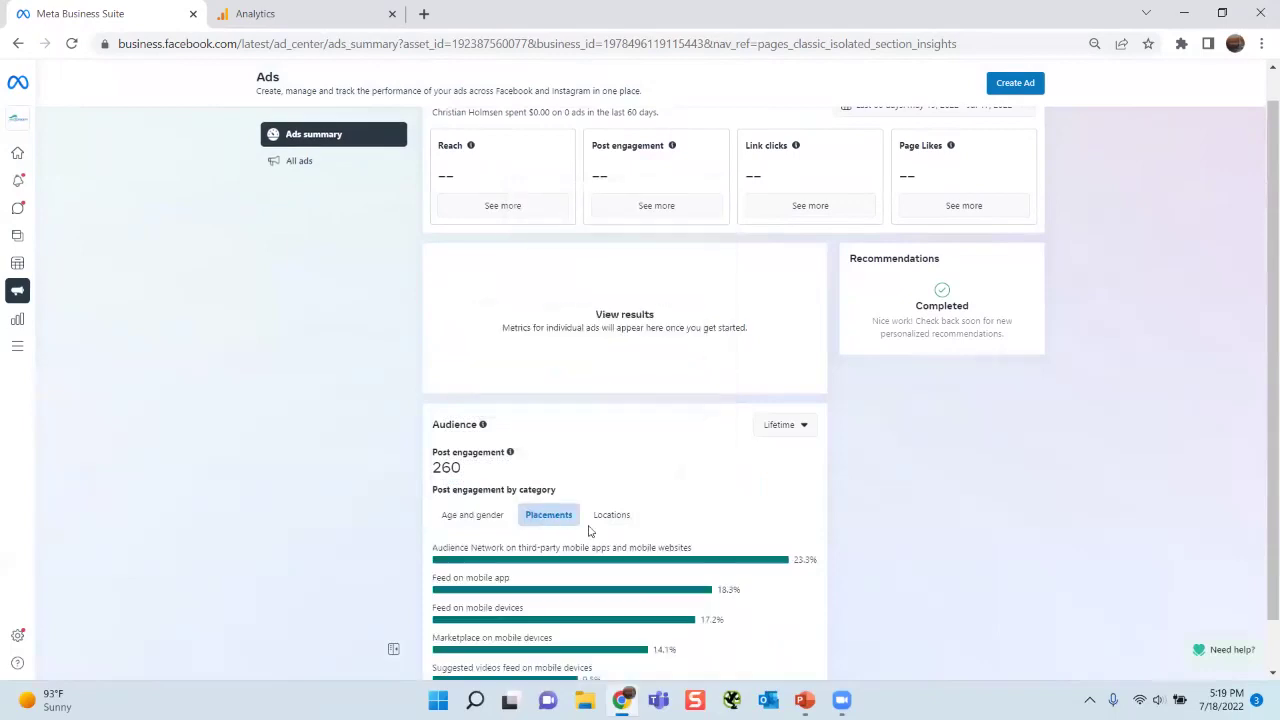
{"action": "scroll", "coordinate": [616, 563], "scroll_direction": "down", "scroll_amount": 1}
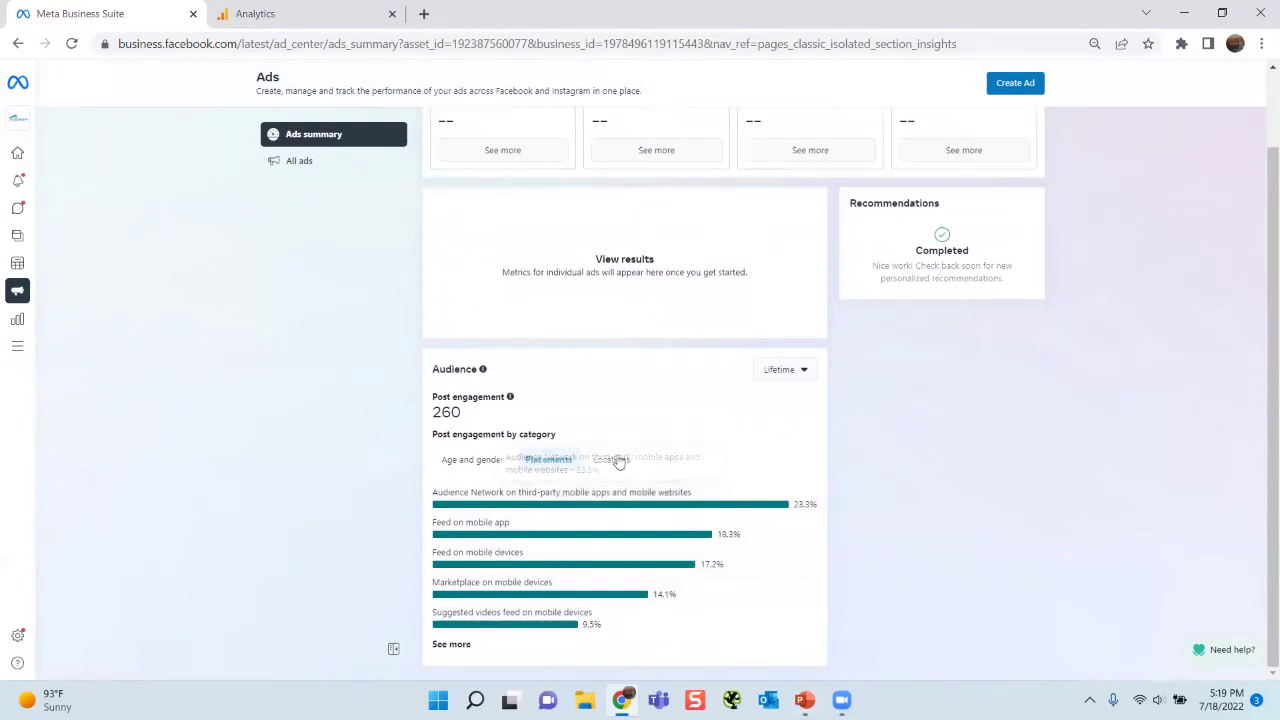
{"action": "left_click", "coordinate": [614, 462]}
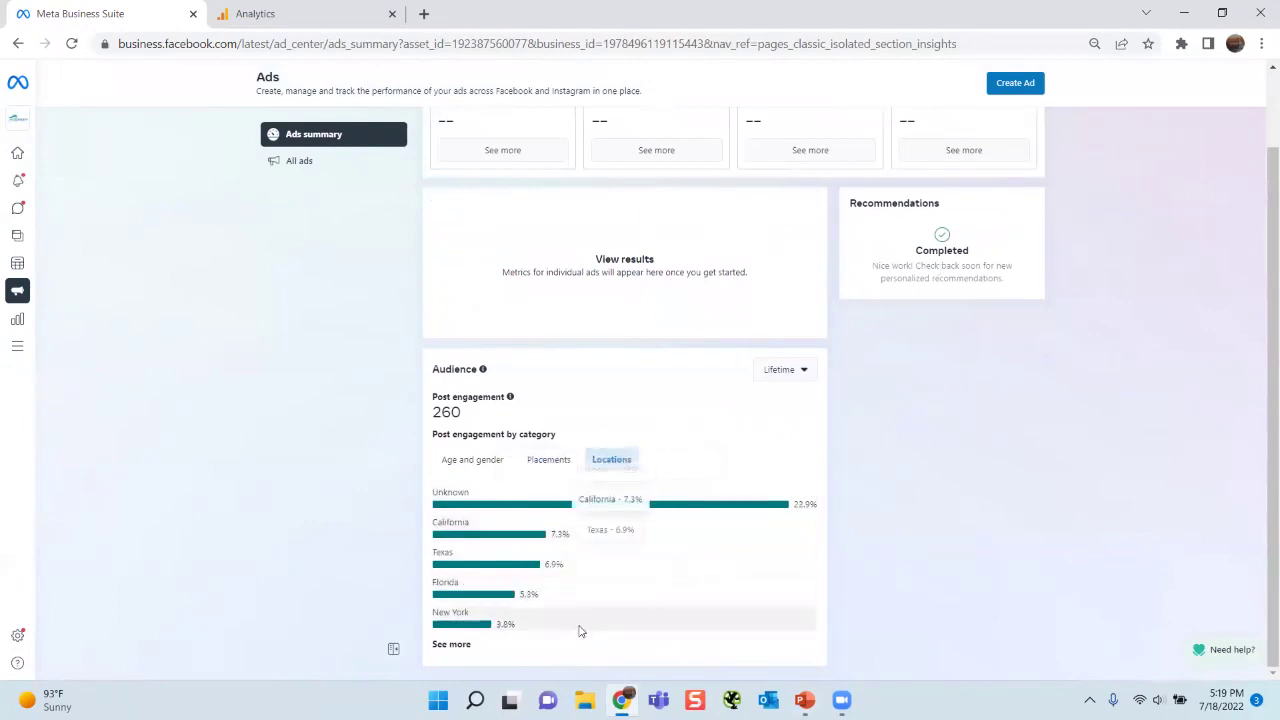
{"action": "scroll", "coordinate": [743, 503], "scroll_direction": "up", "scroll_amount": 1}
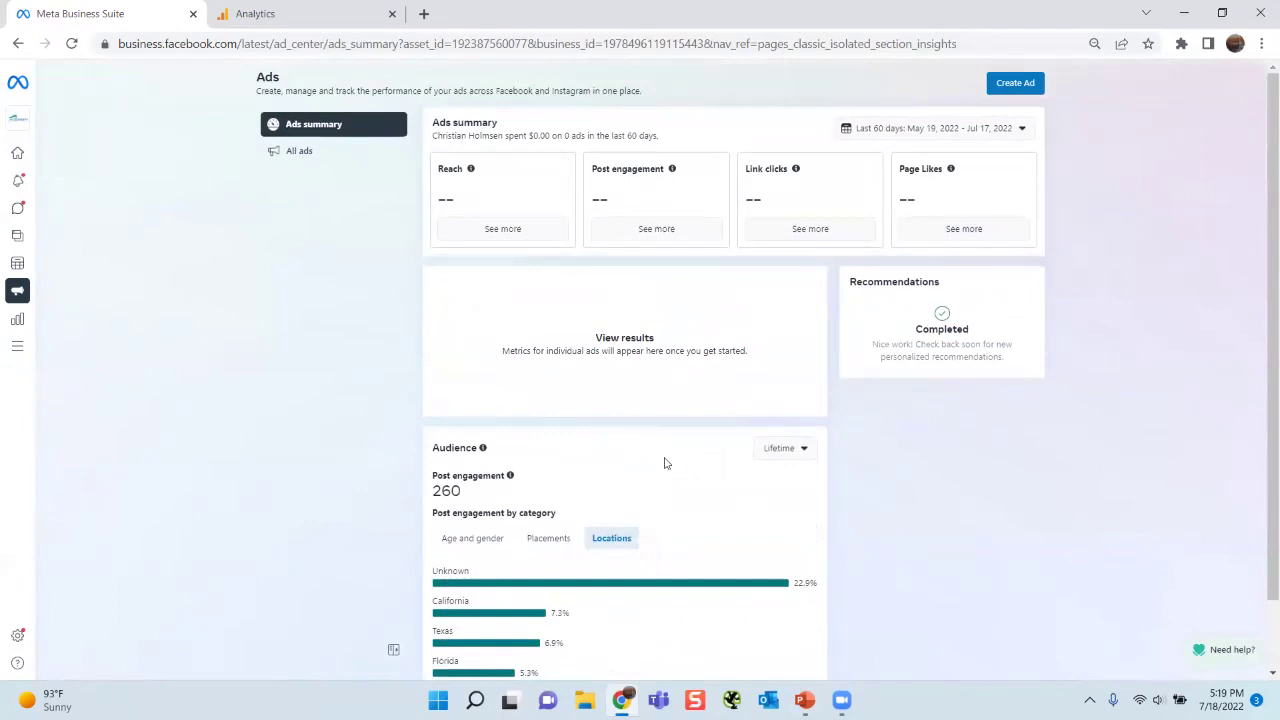
Step: Start a new ad with the goal Get more website visitors
{"action": "left_click", "coordinate": [1015, 88]}
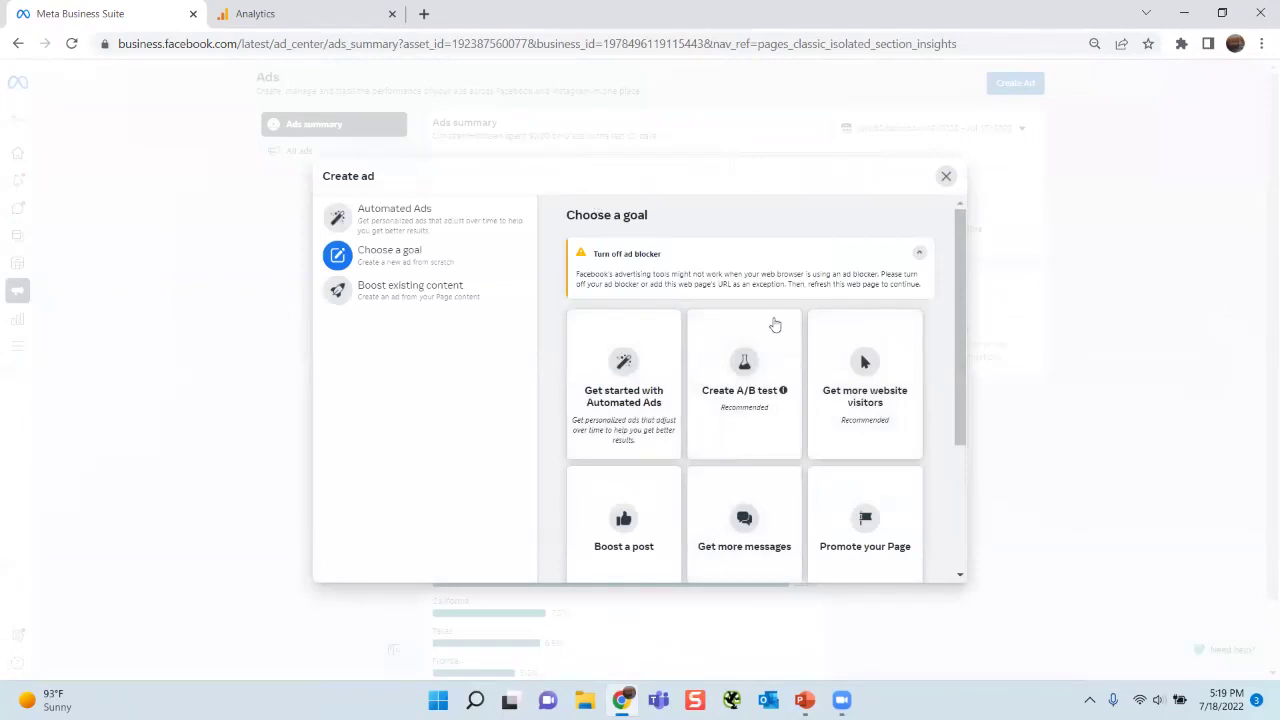
{"action": "scroll", "coordinate": [800, 290], "scroll_direction": "down", "scroll_amount": 1}
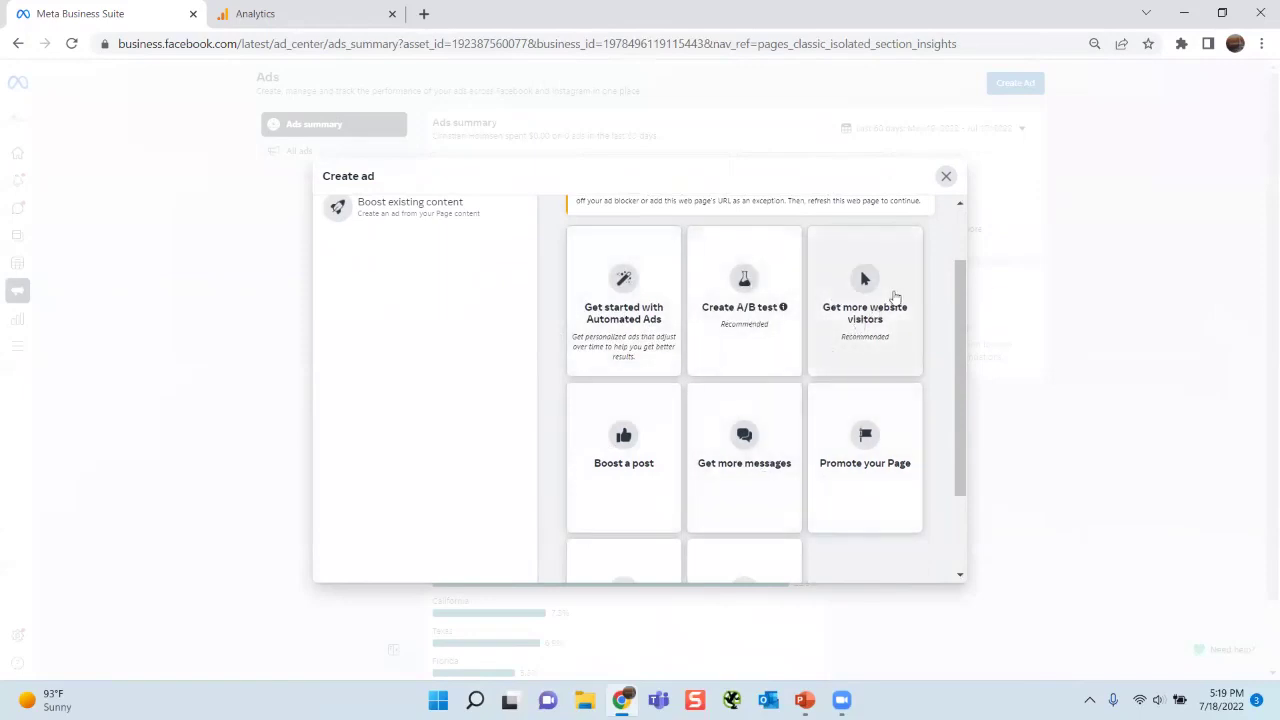
{"action": "scroll", "coordinate": [625, 437], "scroll_direction": "down", "scroll_amount": 1}
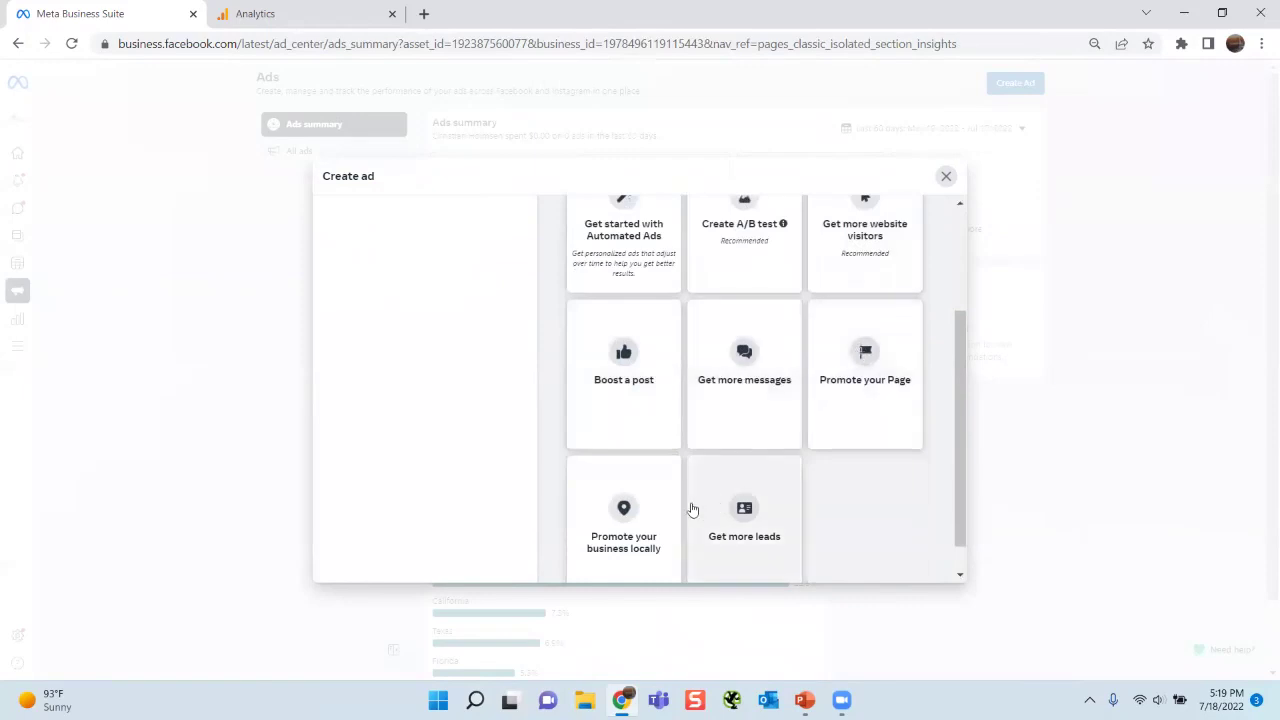
{"action": "scroll", "coordinate": [871, 420], "scroll_direction": "down", "scroll_amount": 1}
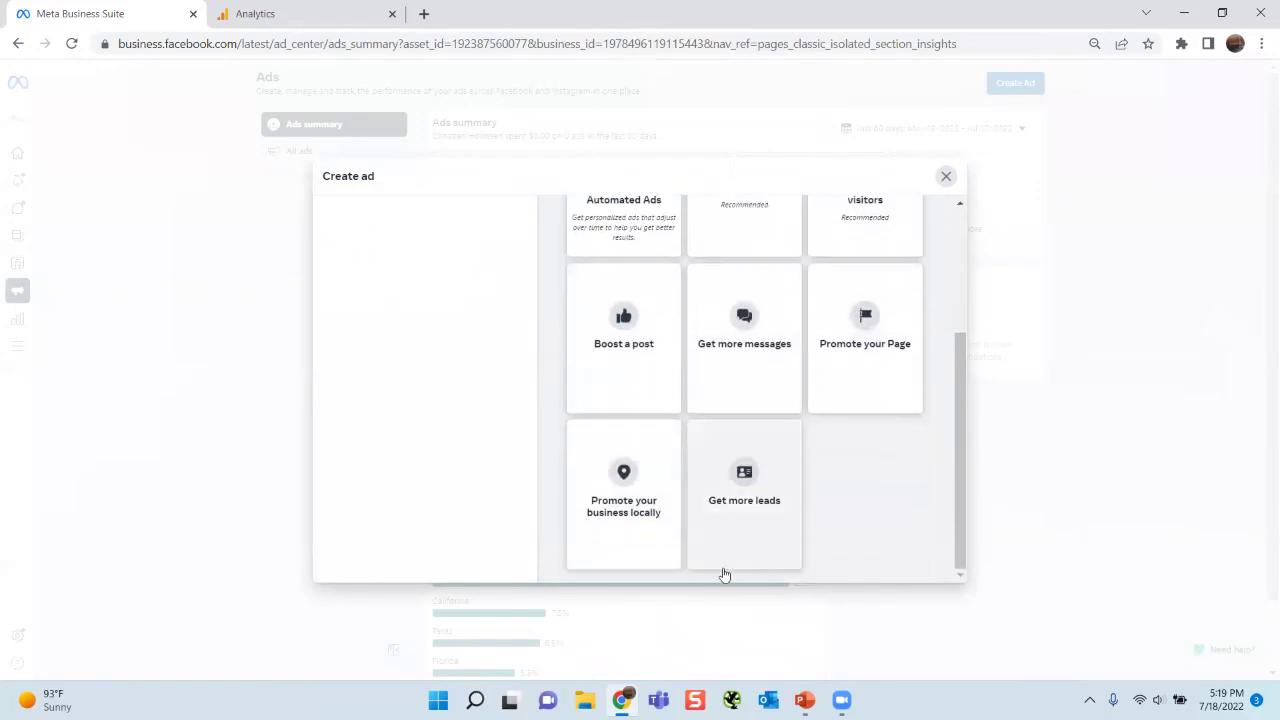
{"action": "scroll", "coordinate": [725, 541], "scroll_direction": "up", "scroll_amount": 1}
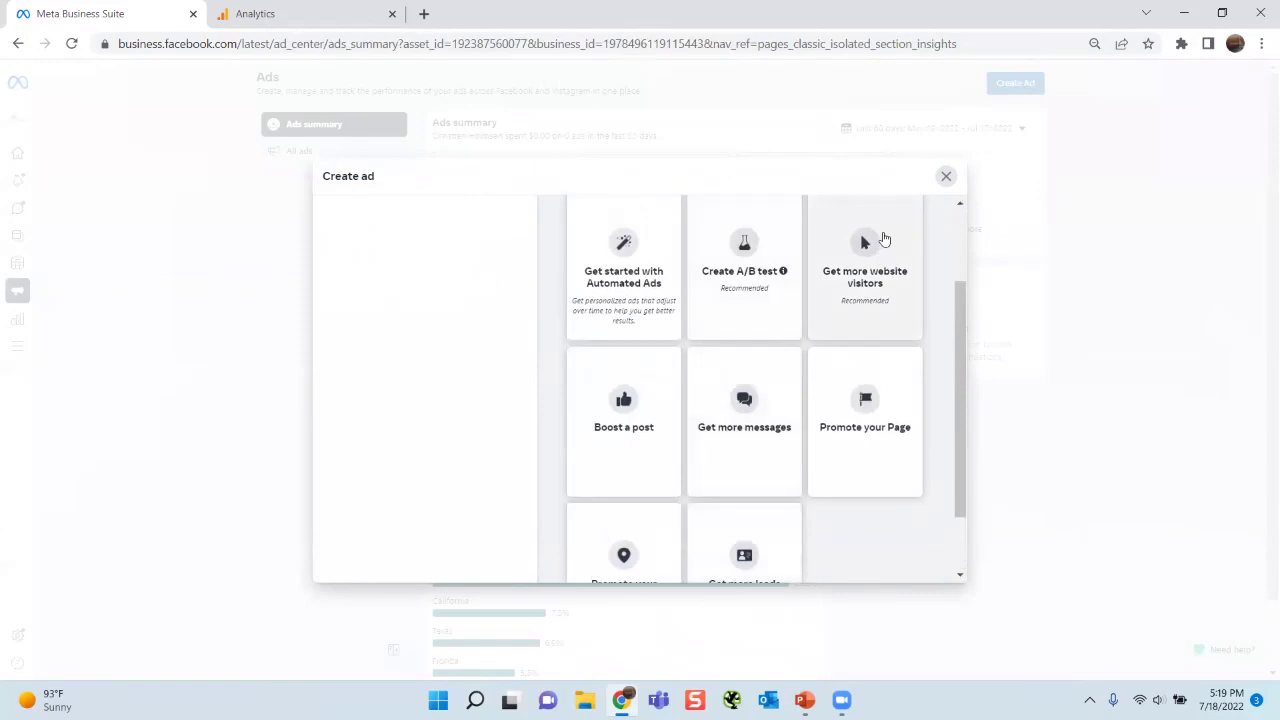
{"action": "left_click", "coordinate": [890, 253]}
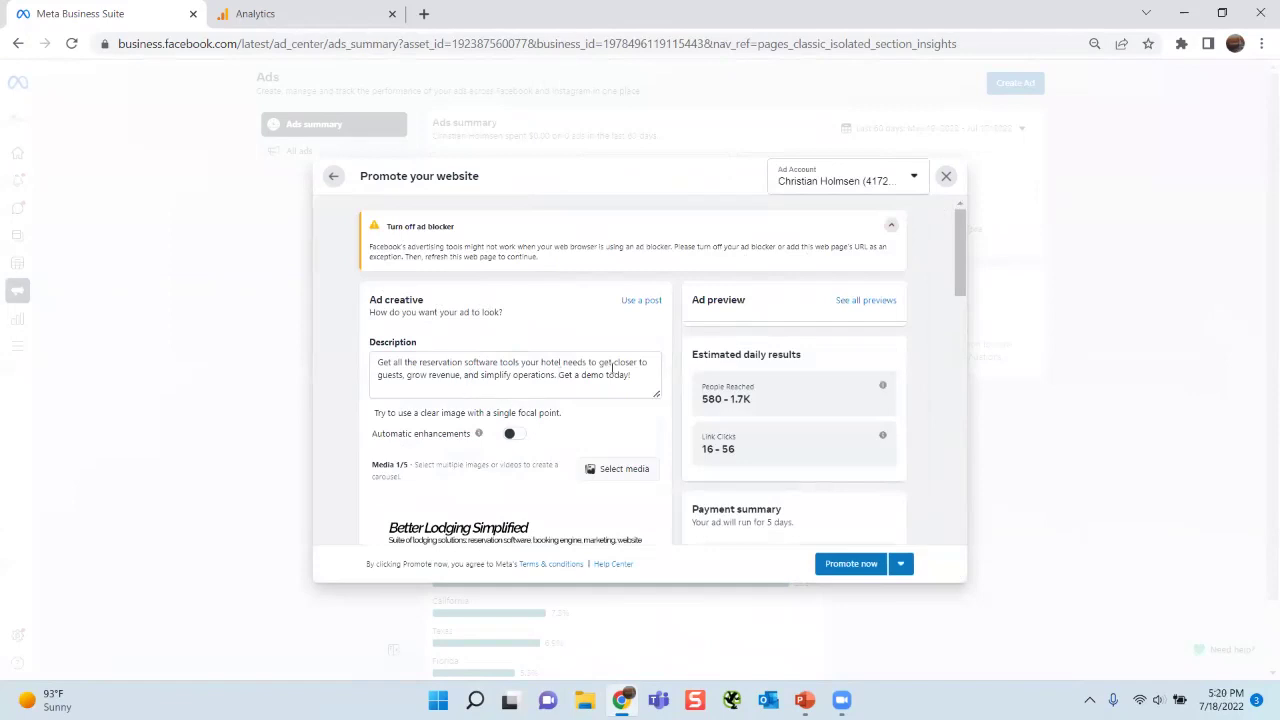
Step: Review the ad creative and set the ad's button label to Book now
{"action": "scroll", "coordinate": [591, 361], "scroll_direction": "down", "scroll_amount": 1}
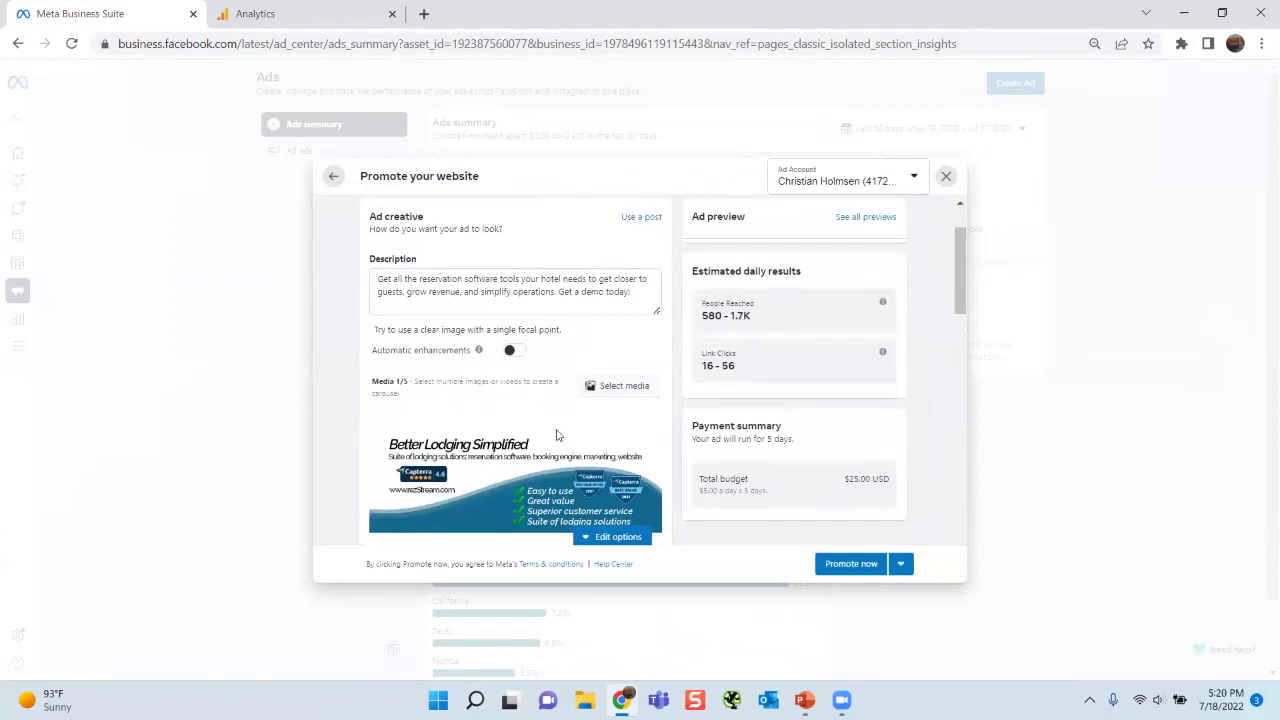
{"action": "scroll", "coordinate": [541, 440], "scroll_direction": "down", "scroll_amount": 1}
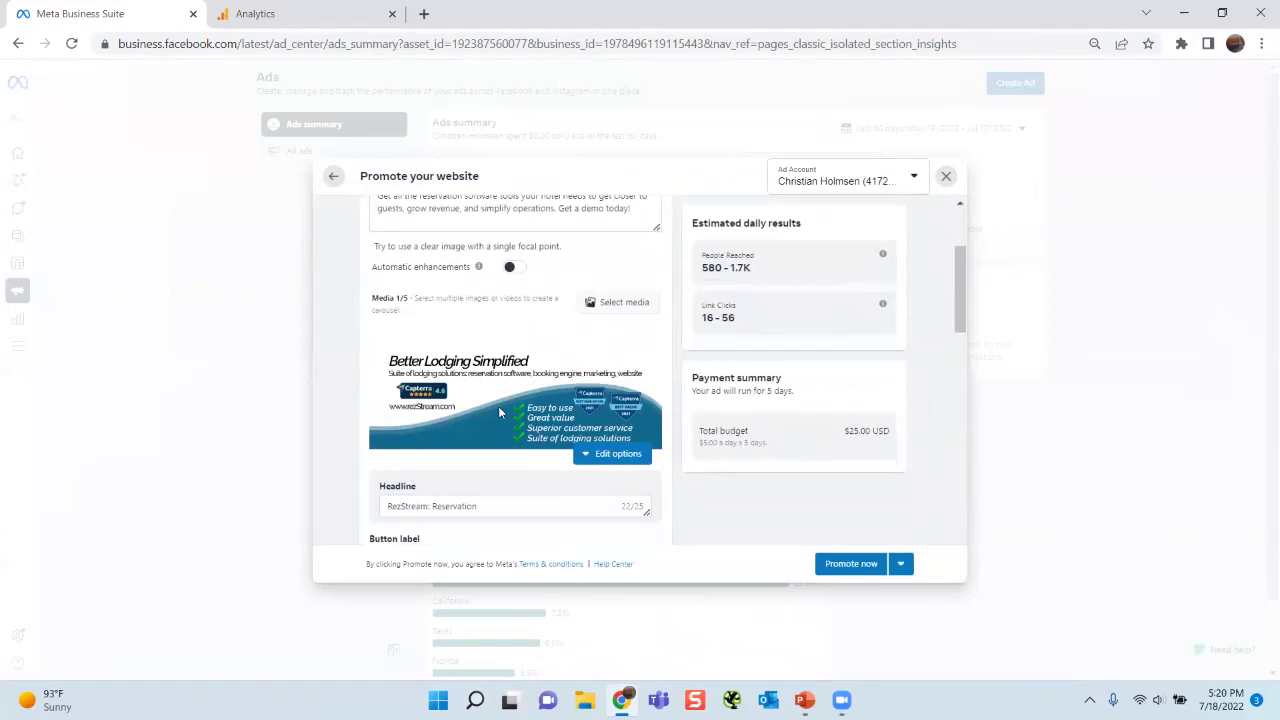
{"action": "scroll", "coordinate": [498, 406], "scroll_direction": "down", "scroll_amount": 2}
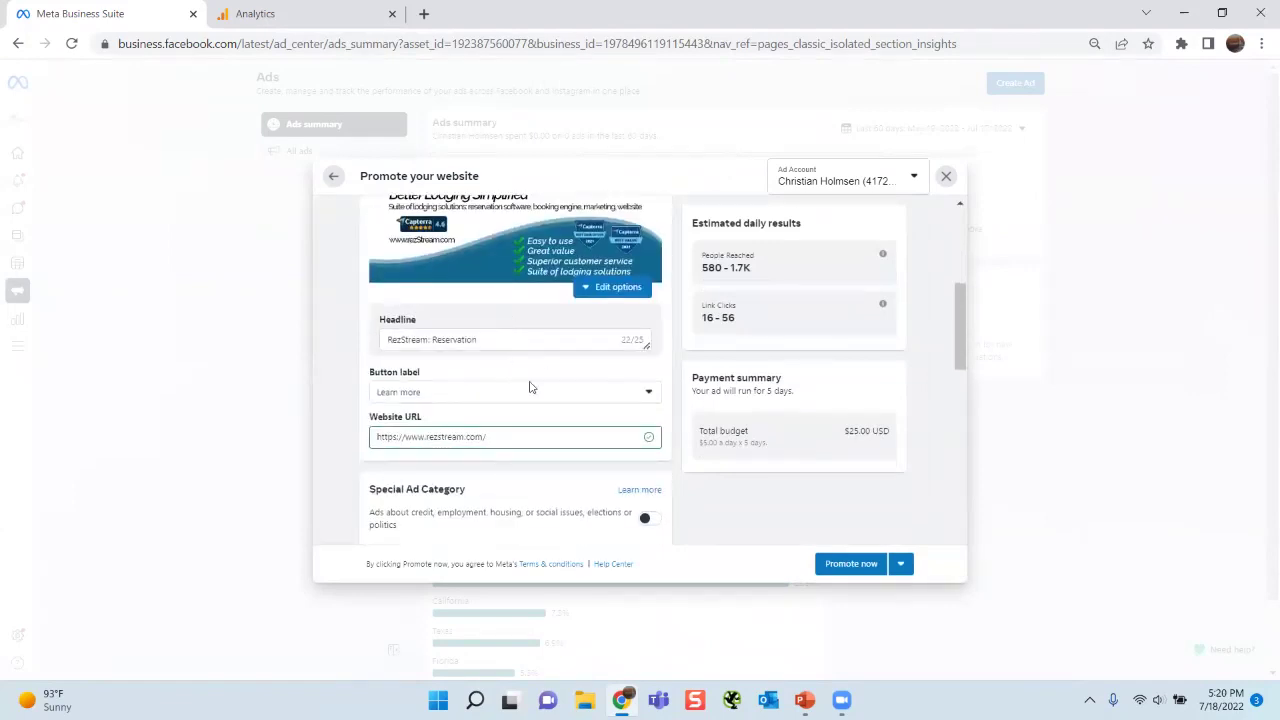
{"action": "left_click", "coordinate": [438, 392]}
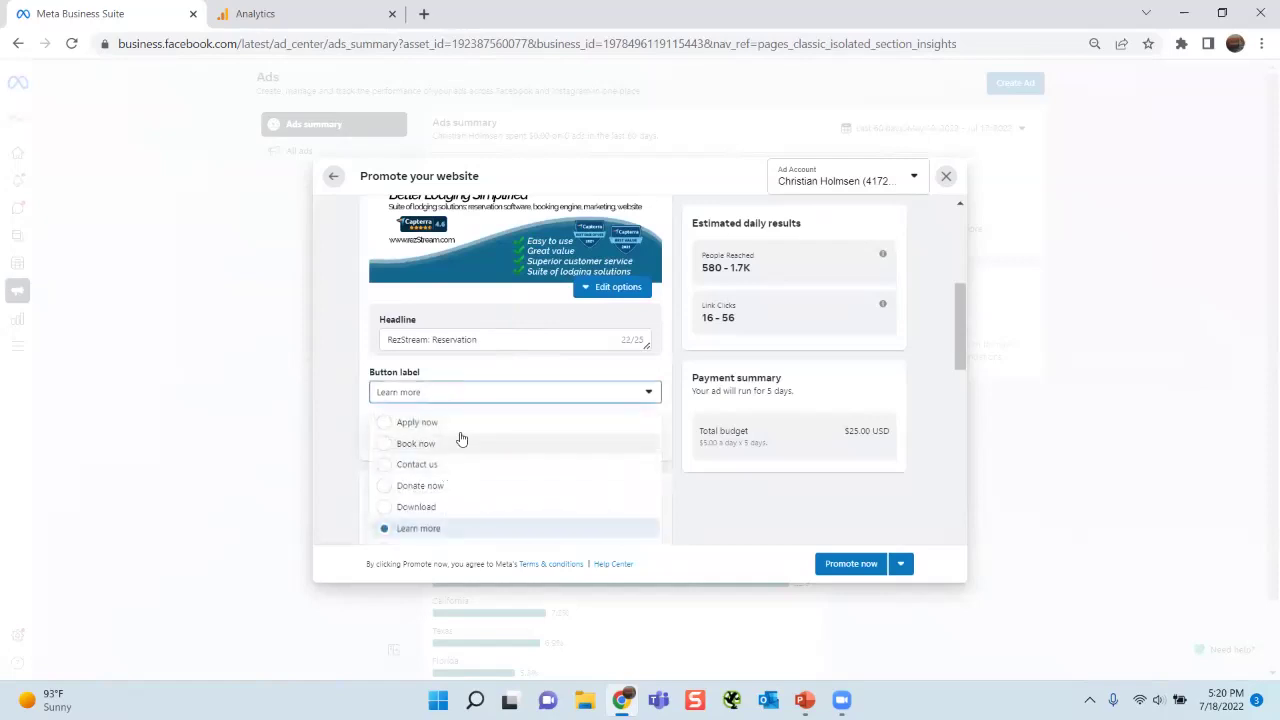
{"action": "left_click", "coordinate": [437, 361]}
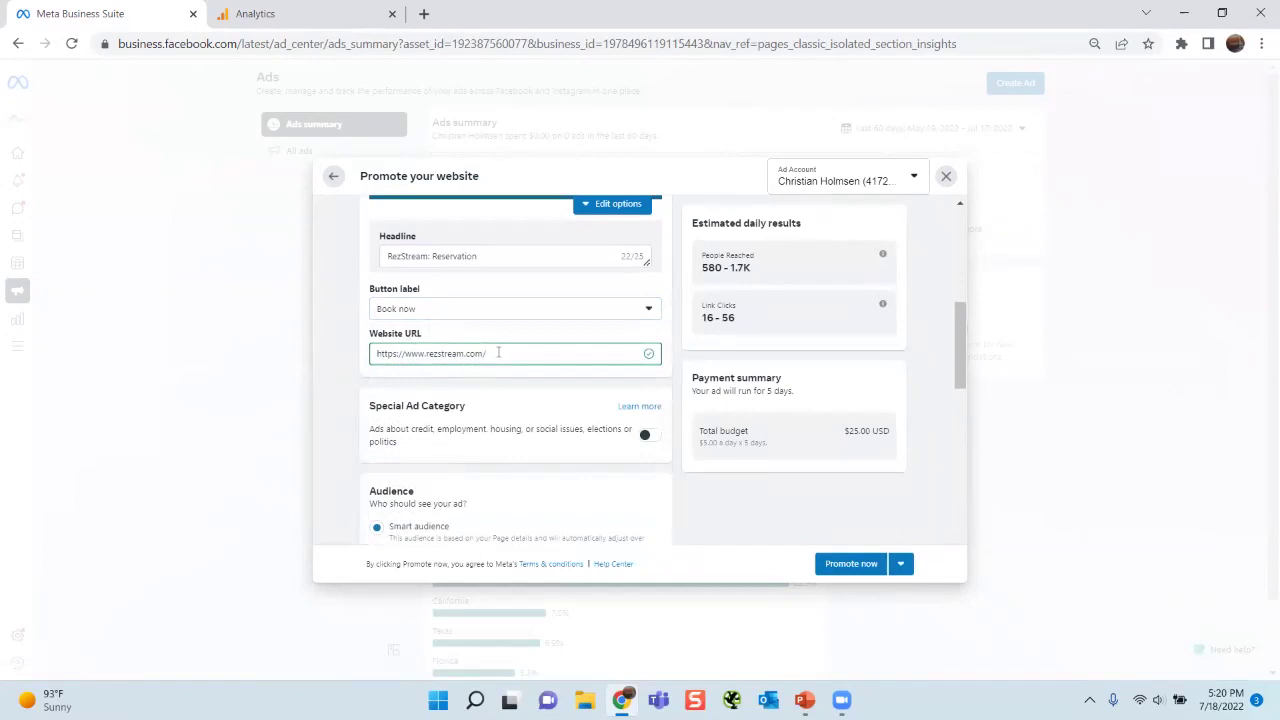
Step: Check the Smart audience details and set the ad's duration to 90 days
{"action": "scroll", "coordinate": [547, 343], "scroll_direction": "down", "scroll_amount": 2}
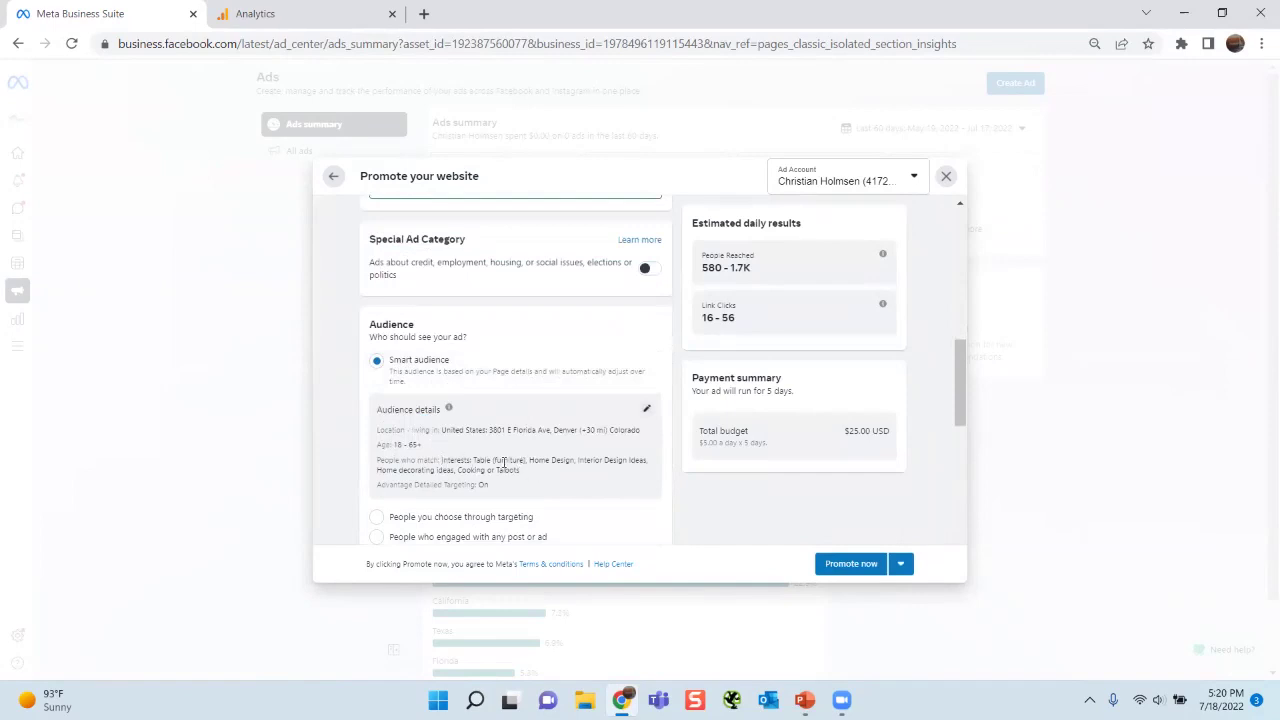
{"action": "left_click_drag", "start_coordinate": [504, 462], "coordinate": [534, 459]}
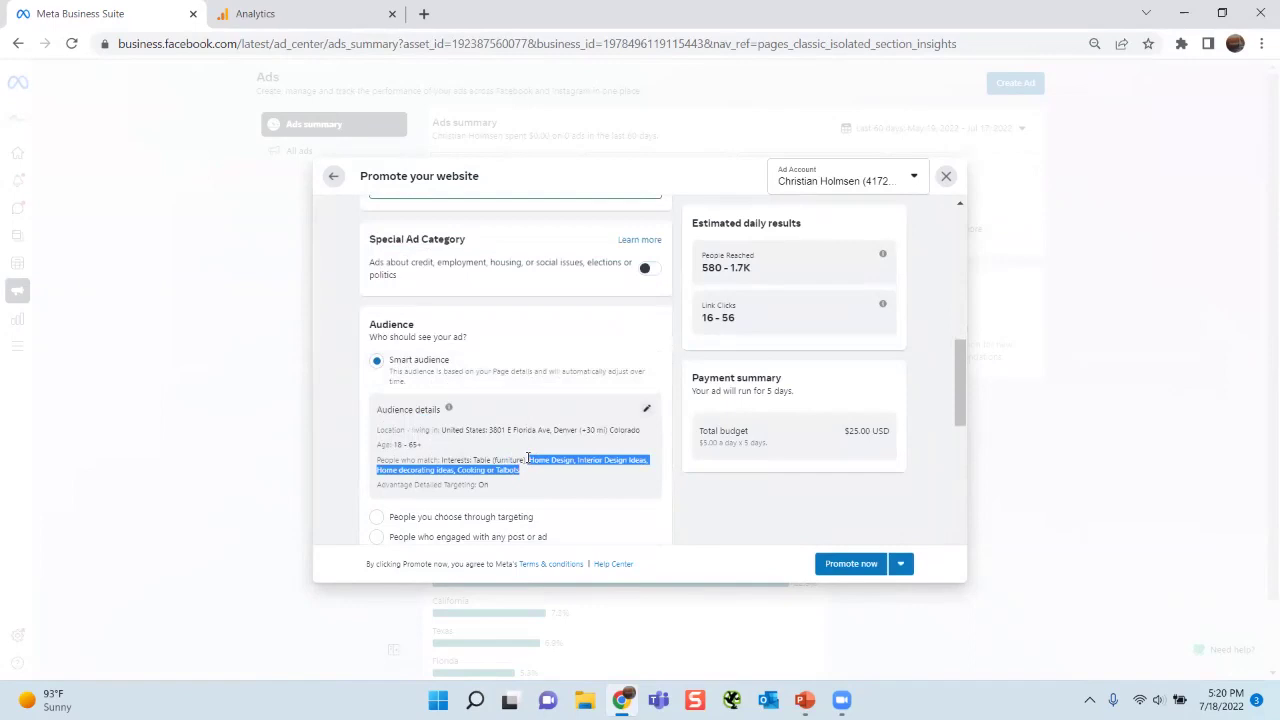
{"action": "scroll", "coordinate": [550, 450], "scroll_direction": "down", "scroll_amount": 2}
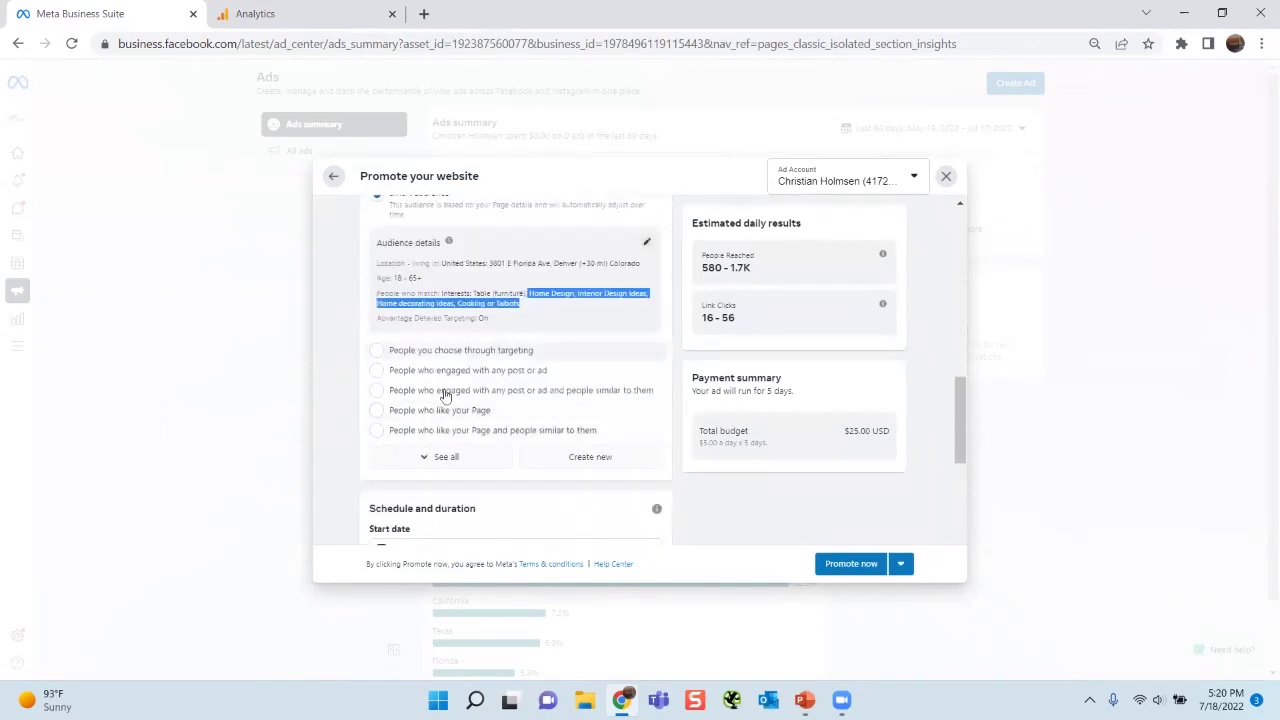
{"action": "scroll", "coordinate": [443, 409], "scroll_direction": "up", "scroll_amount": 1}
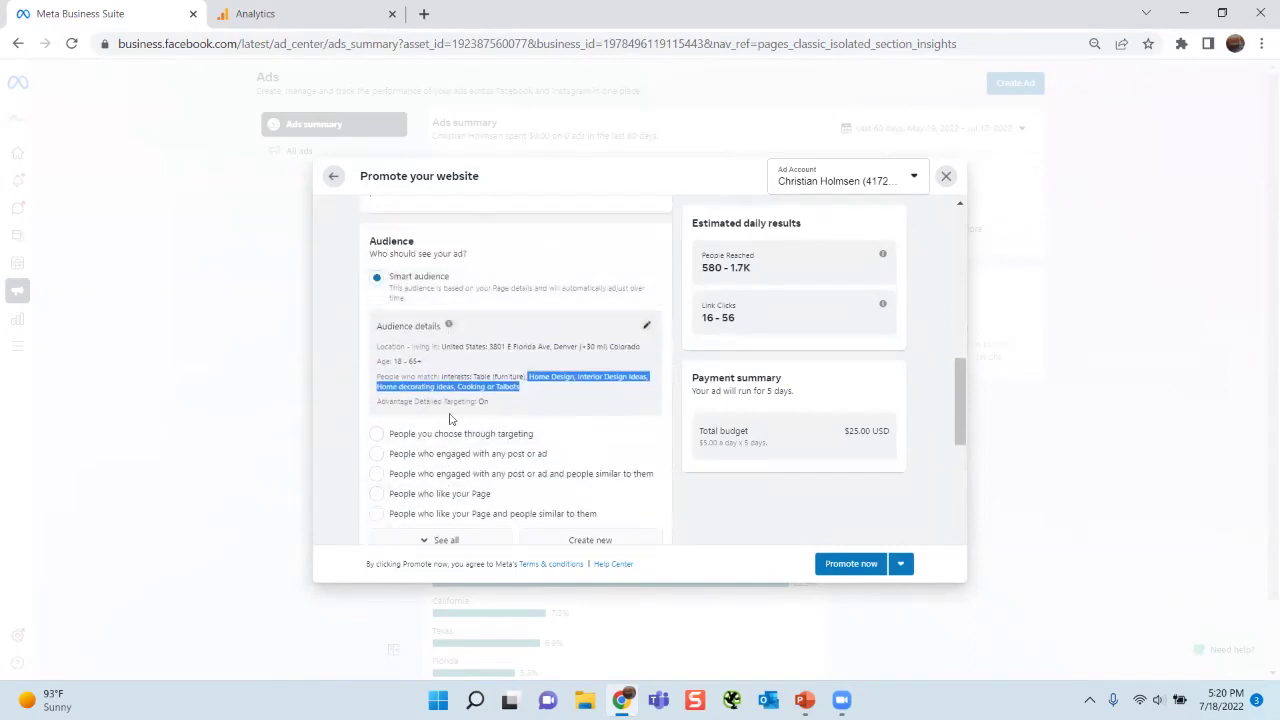
{"action": "scroll", "coordinate": [464, 415], "scroll_direction": "down", "scroll_amount": 3}
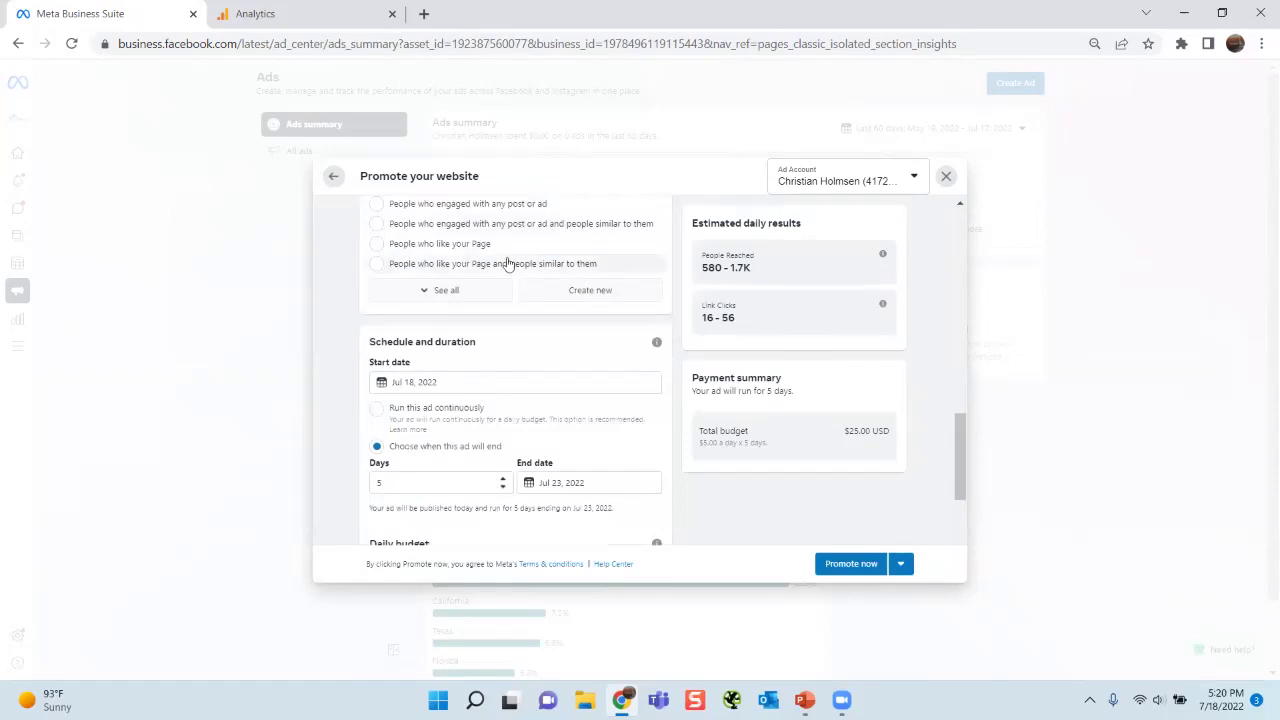
{"action": "scroll", "coordinate": [507, 263], "scroll_direction": "down", "scroll_amount": 1}
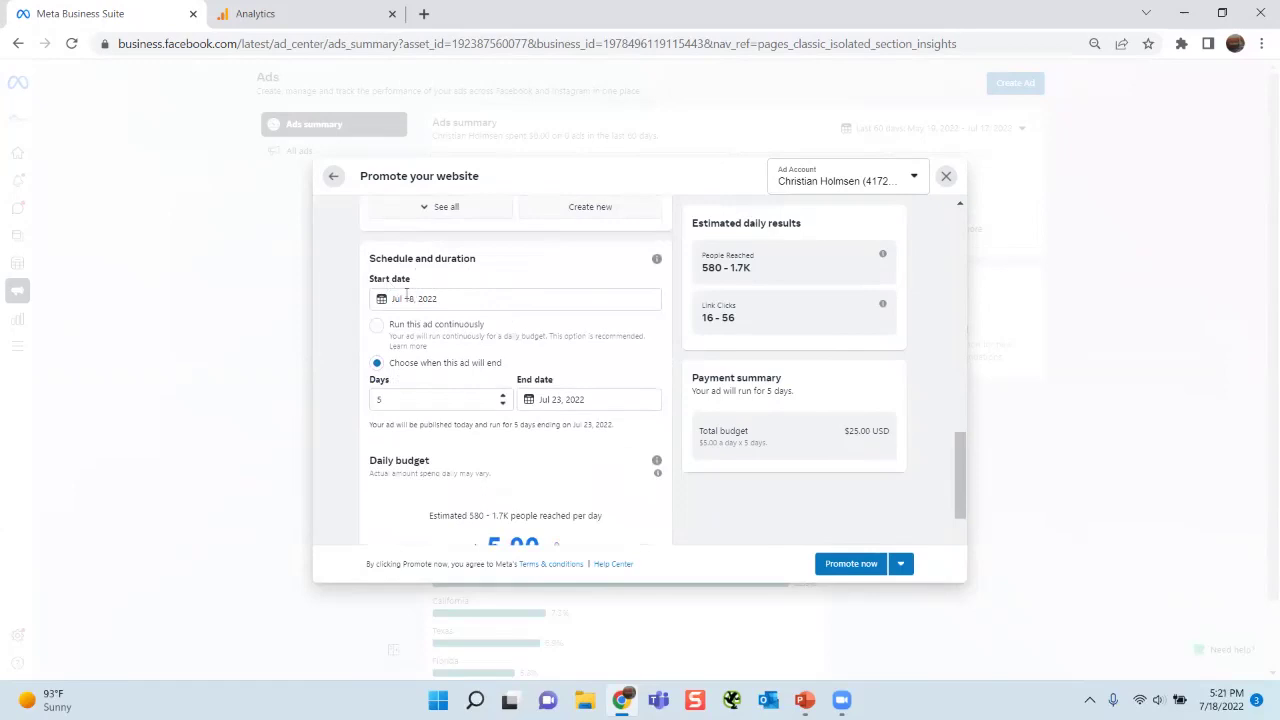
{"action": "scroll", "coordinate": [426, 398], "scroll_direction": "down", "scroll_amount": 1}
{"action": "left_click_drag", "start_coordinate": [405, 316], "coordinate": [313, 311]}
{"action": "type", "text": "90"}
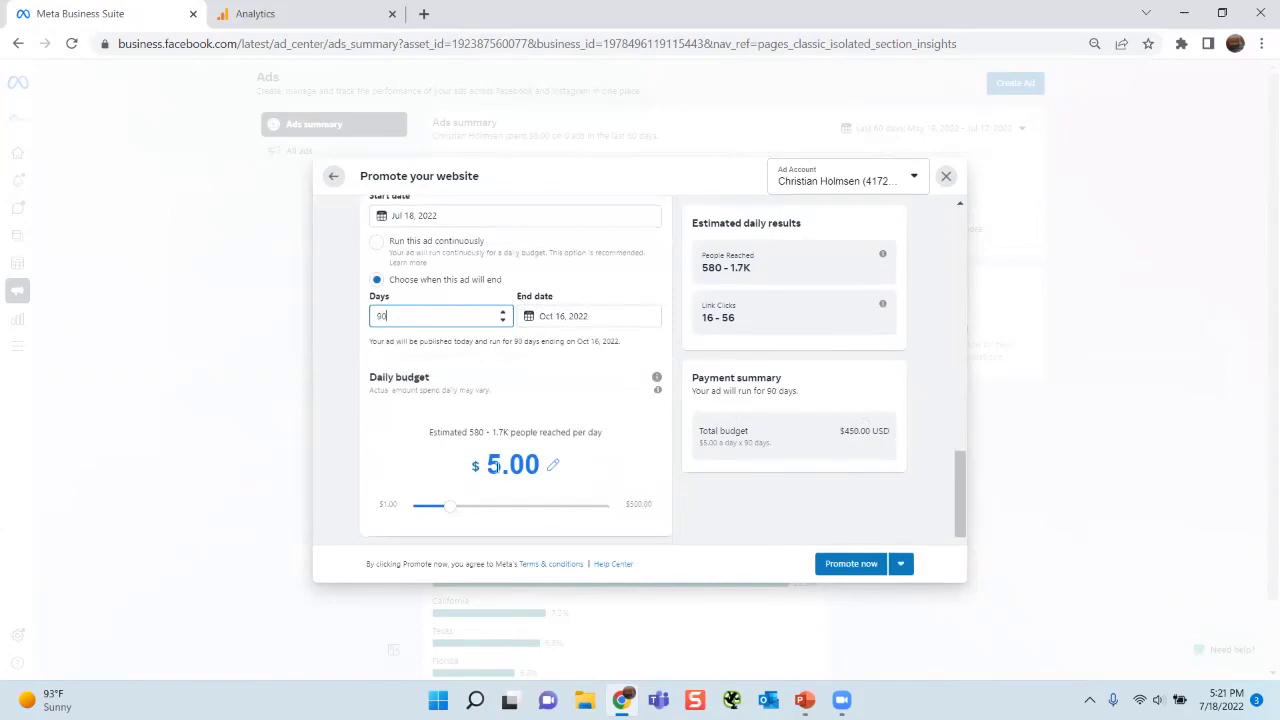
Step: Compare daily budgets of $20.00 and $3.00 for the ad, and settle on $12.00
{"action": "left_click_drag", "start_coordinate": [469, 430], "coordinate": [508, 433]}
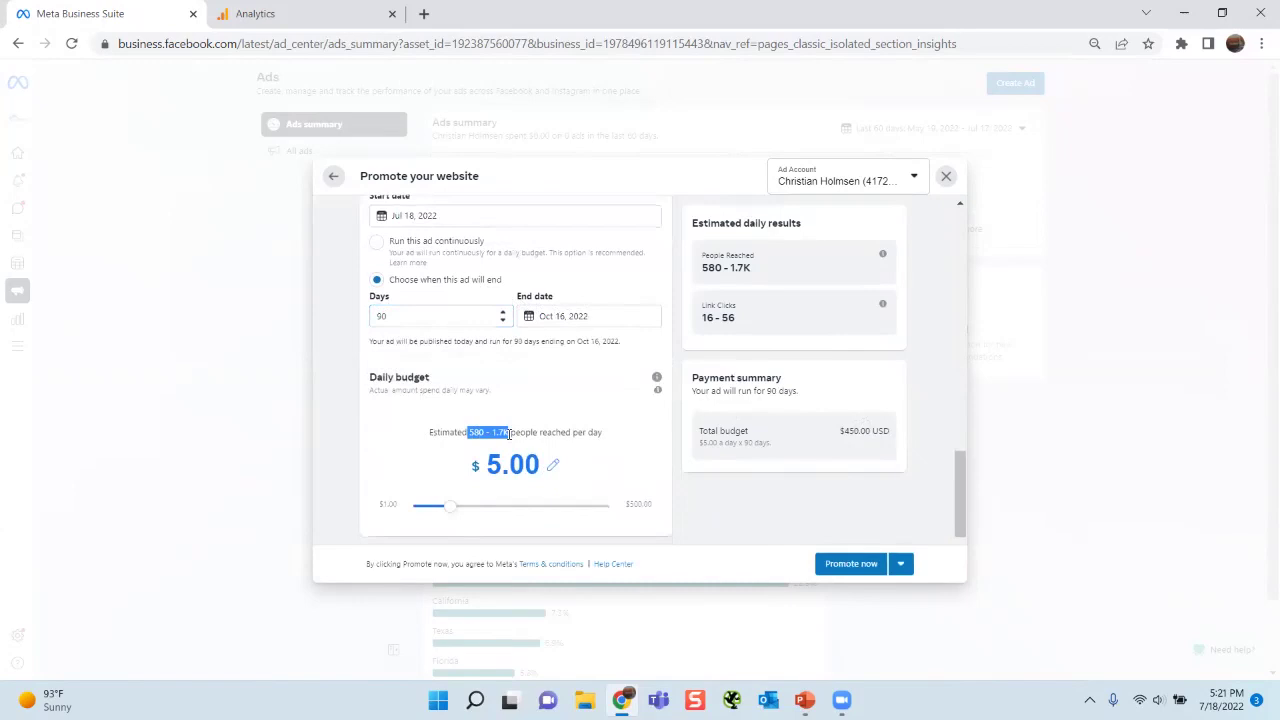
{"action": "left_click_drag", "start_coordinate": [450, 508], "coordinate": [526, 506]}
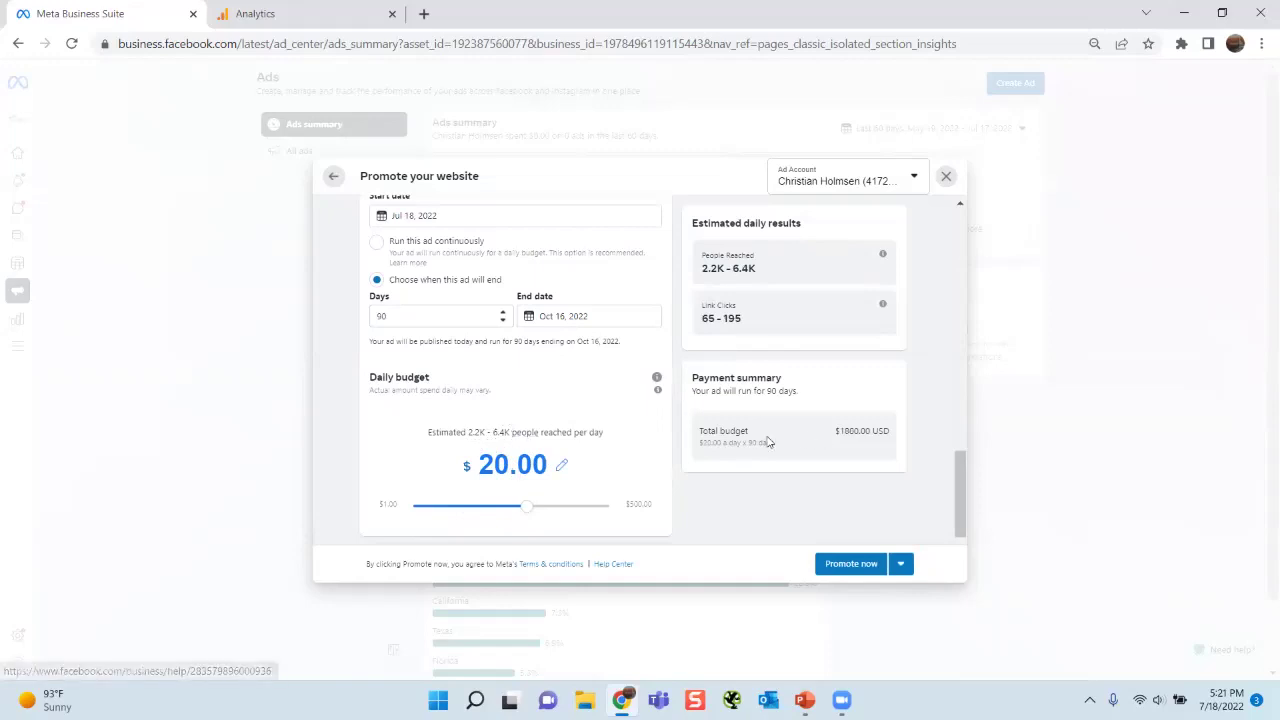
{"action": "left_click_drag", "start_coordinate": [529, 508], "coordinate": [435, 516]}
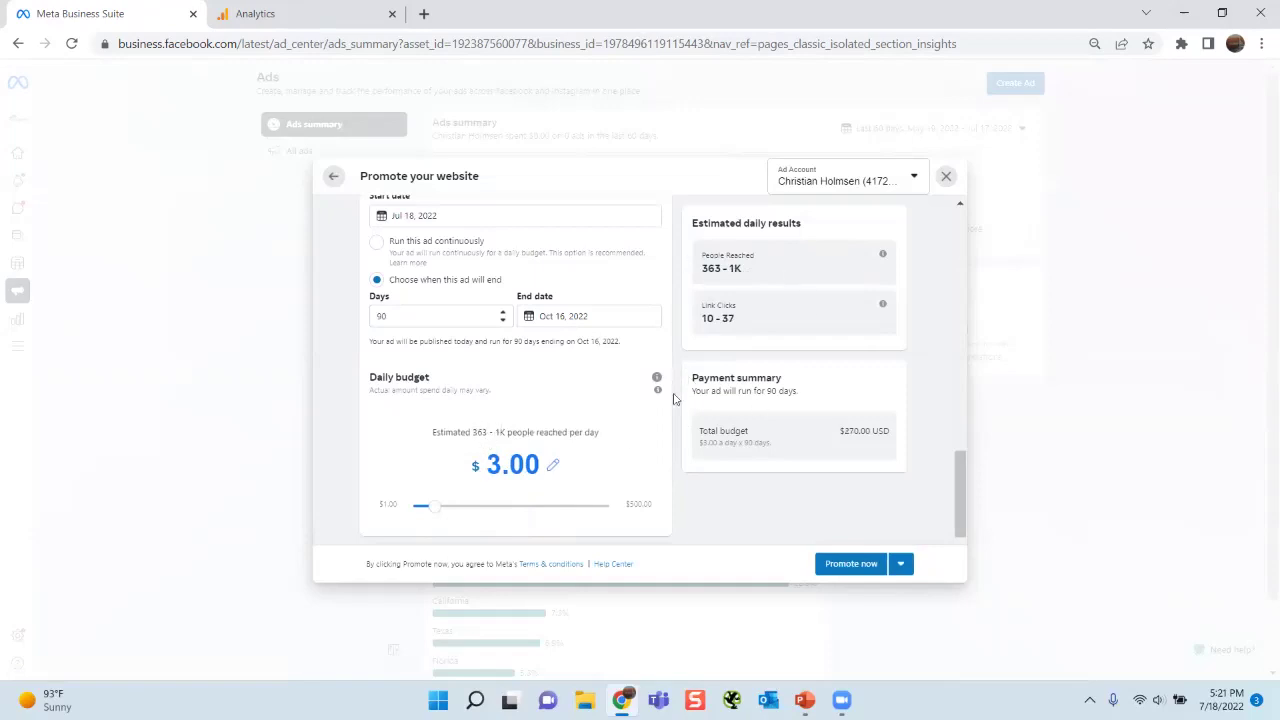
{"action": "left_click_drag", "start_coordinate": [438, 510], "coordinate": [492, 507]}
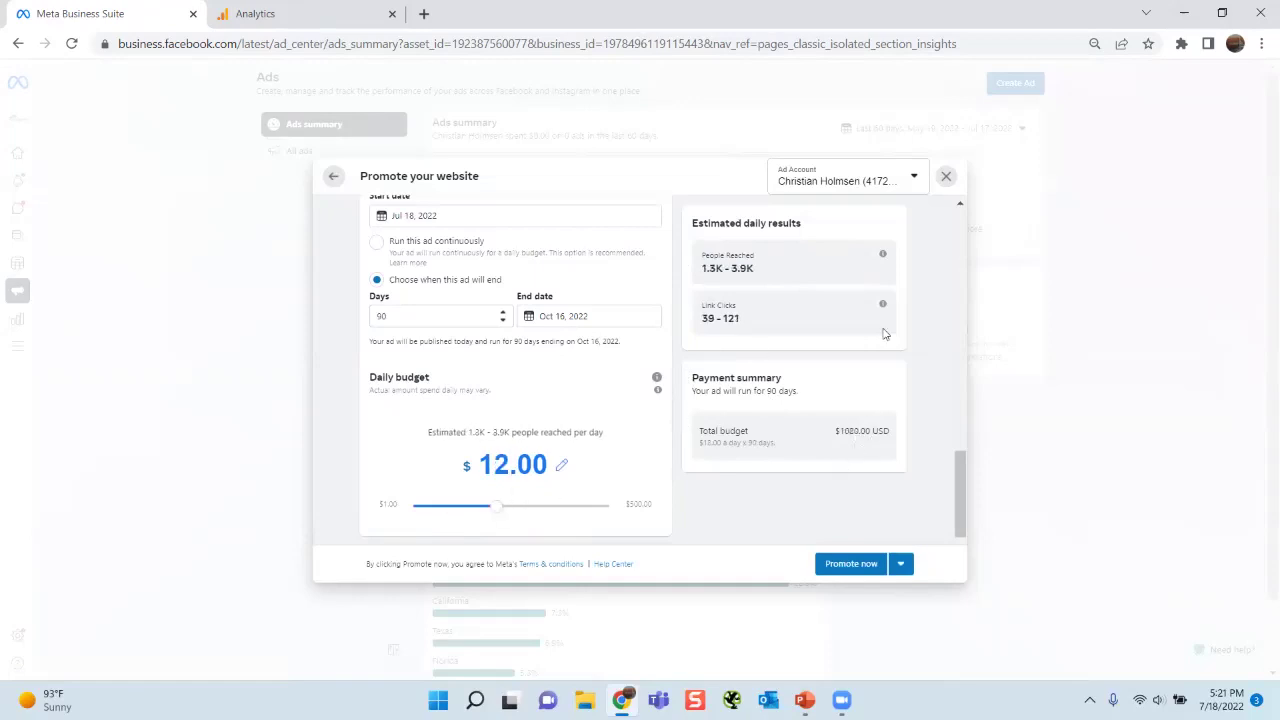
Step: Review the ad's schedule, placements, Meta Pixel and payment method settings, and ask to exit the form without promoting
{"action": "scroll", "coordinate": [603, 388], "scroll_direction": "up", "scroll_amount": 10}
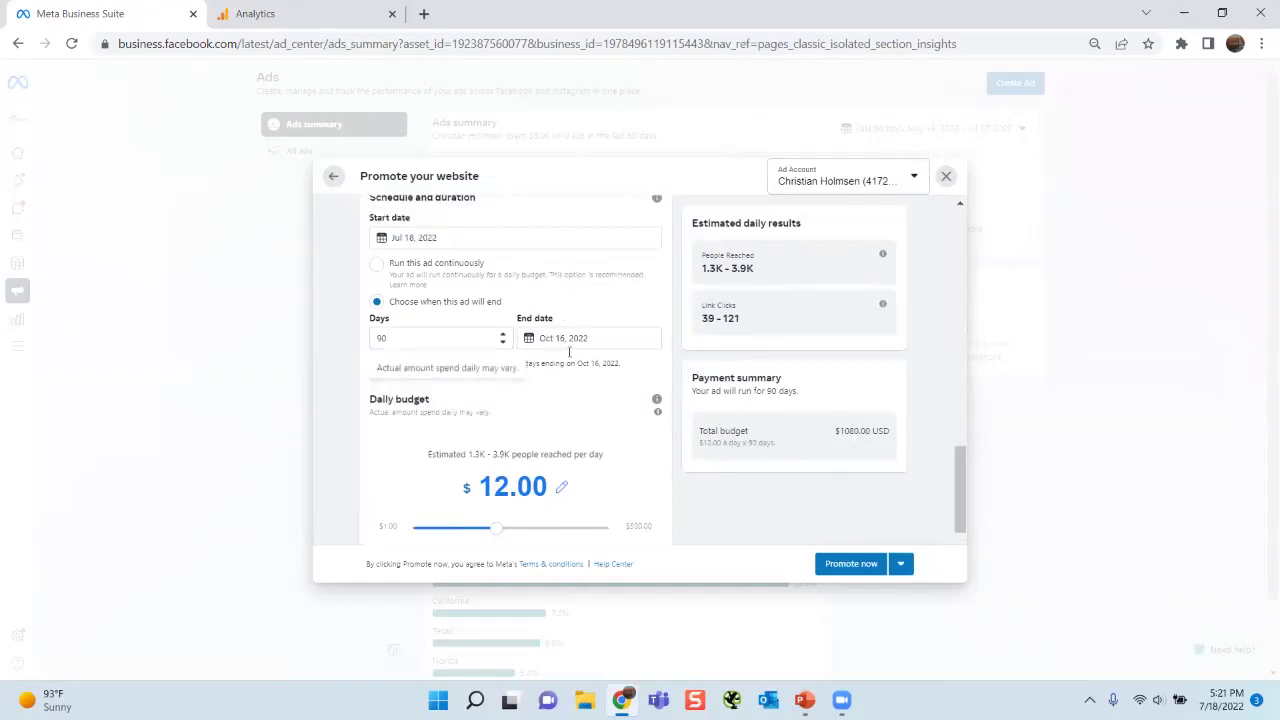
{"action": "scroll", "coordinate": [455, 310], "scroll_direction": "up", "scroll_amount": 2}
{"action": "scroll", "coordinate": [449, 289], "scroll_direction": "down", "scroll_amount": 5}
{"action": "scroll", "coordinate": [452, 464], "scroll_direction": "down", "scroll_amount": 8}
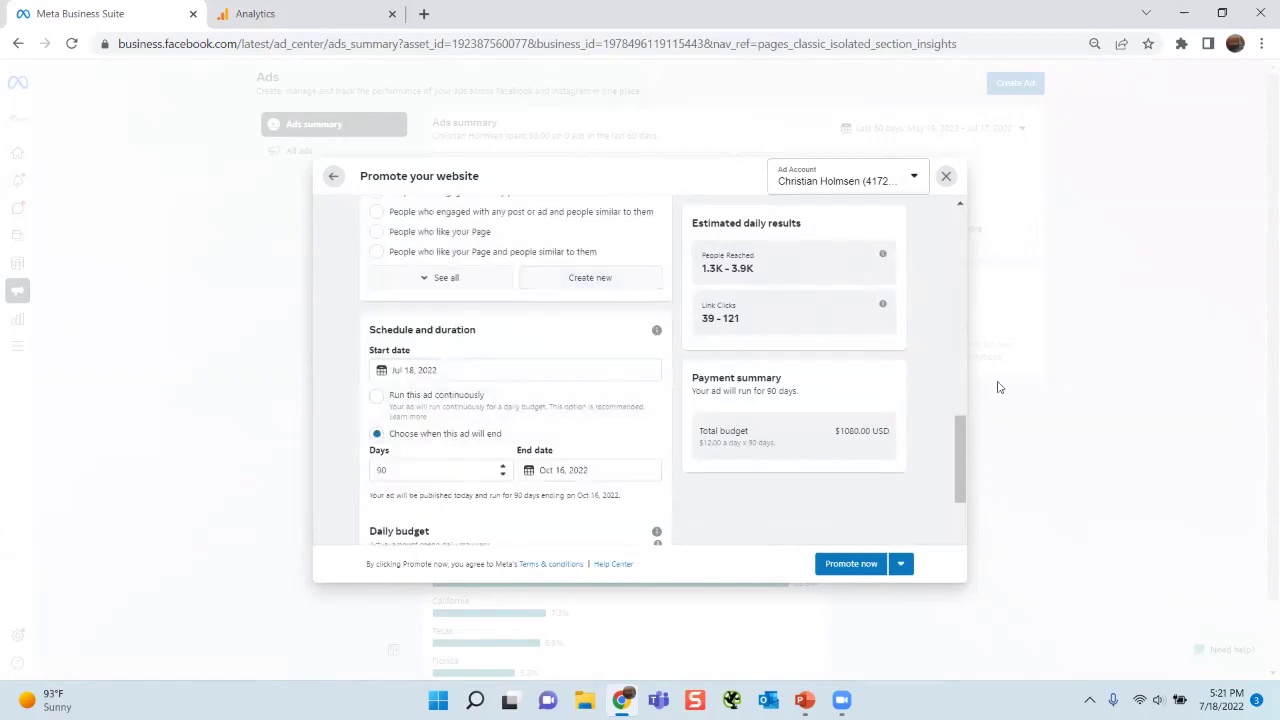
{"action": "scroll", "coordinate": [628, 480], "scroll_direction": "down", "scroll_amount": 3}
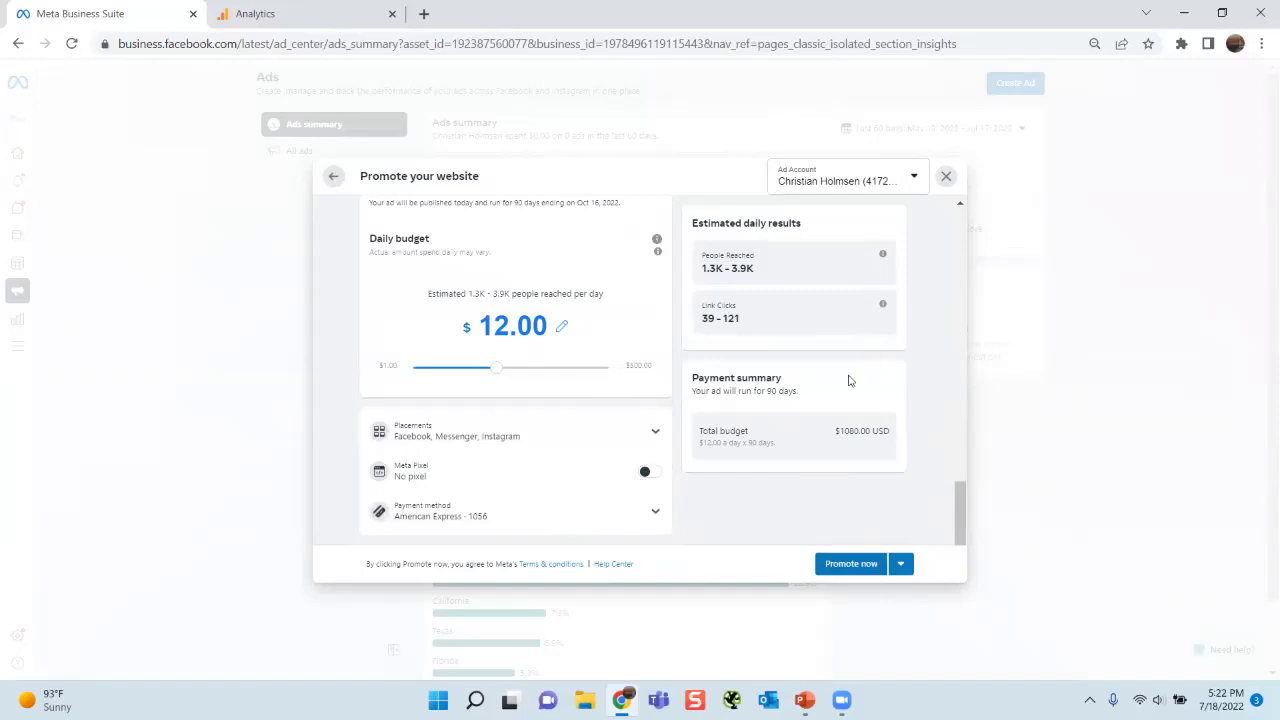
{"action": "left_click", "coordinate": [944, 181]}
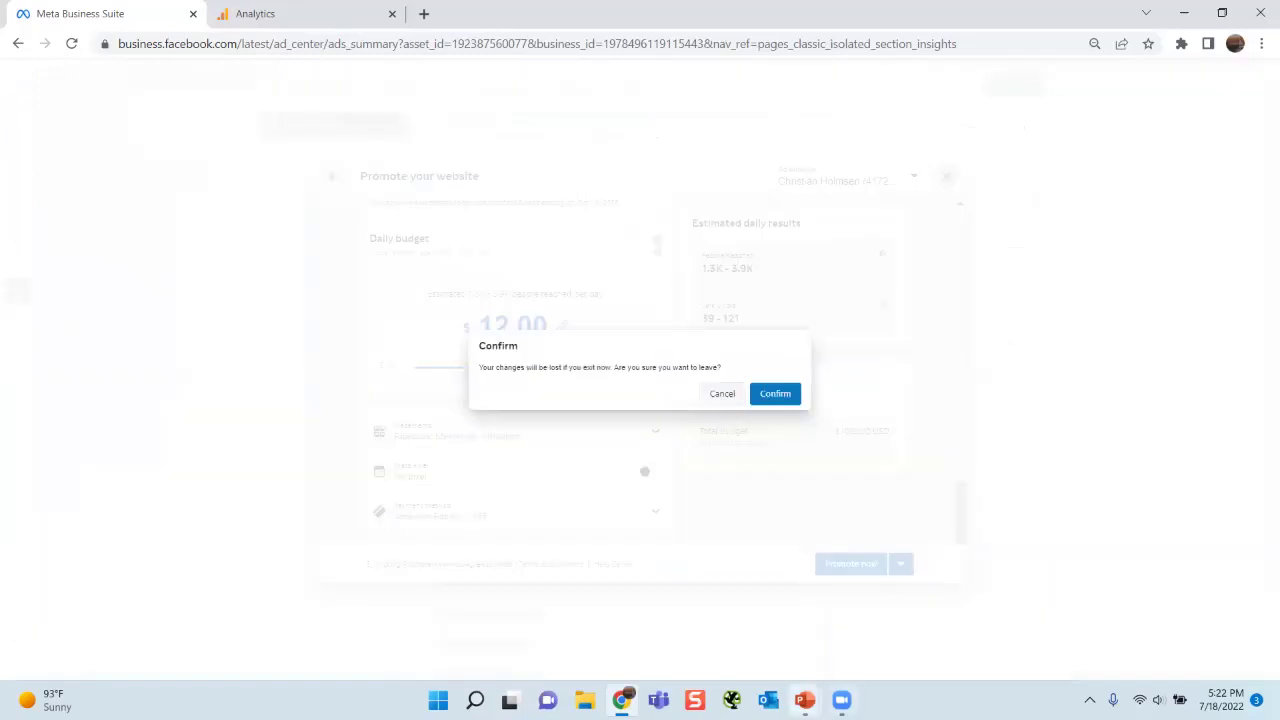
Step: Switch to the PowerPoint slideshow and advance to the Facebook Ad Tips slide
{"action": "mouse_move", "coordinate": [805, 700]}
{"action": "left_click", "coordinate": [884, 602]}
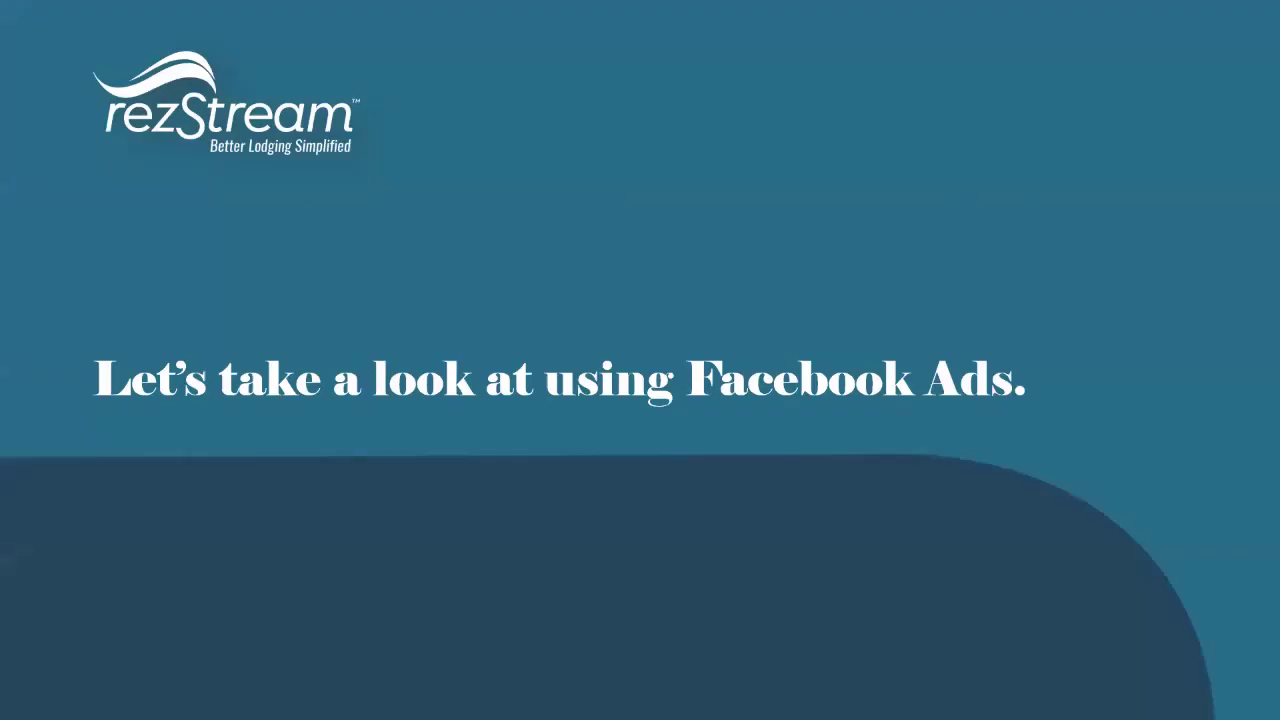
{"action": "key", "text": "Right"}
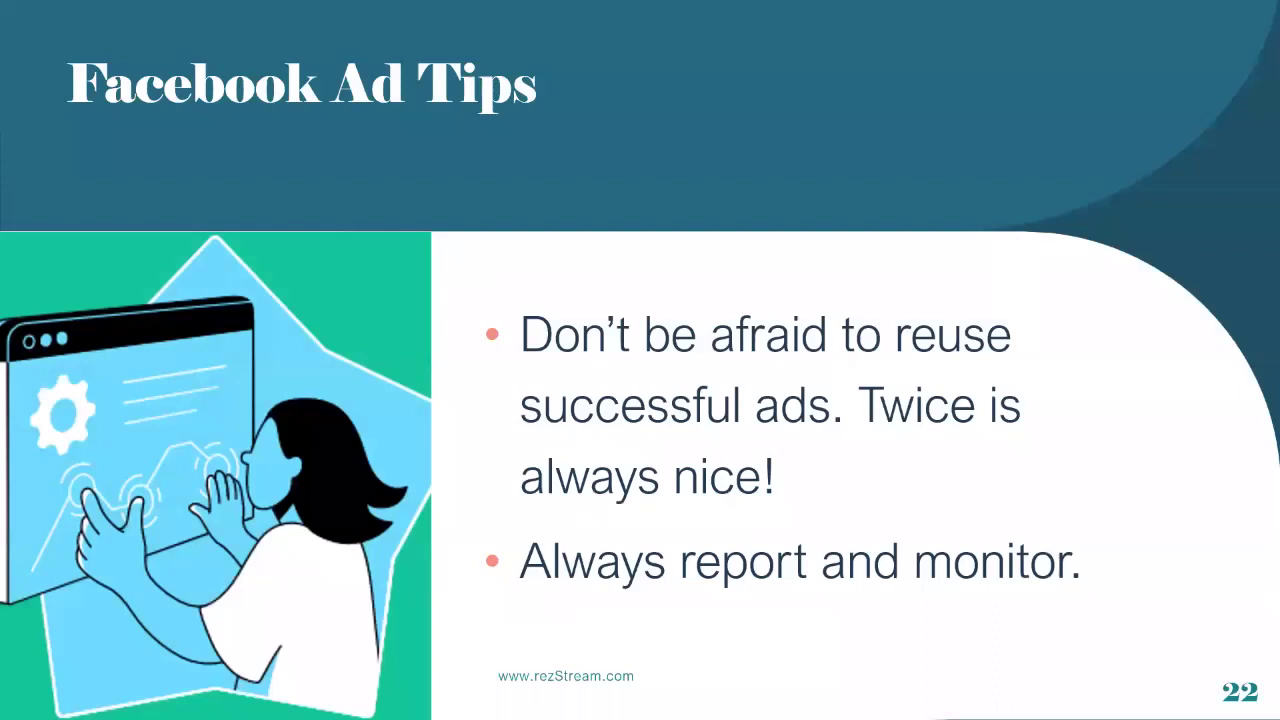